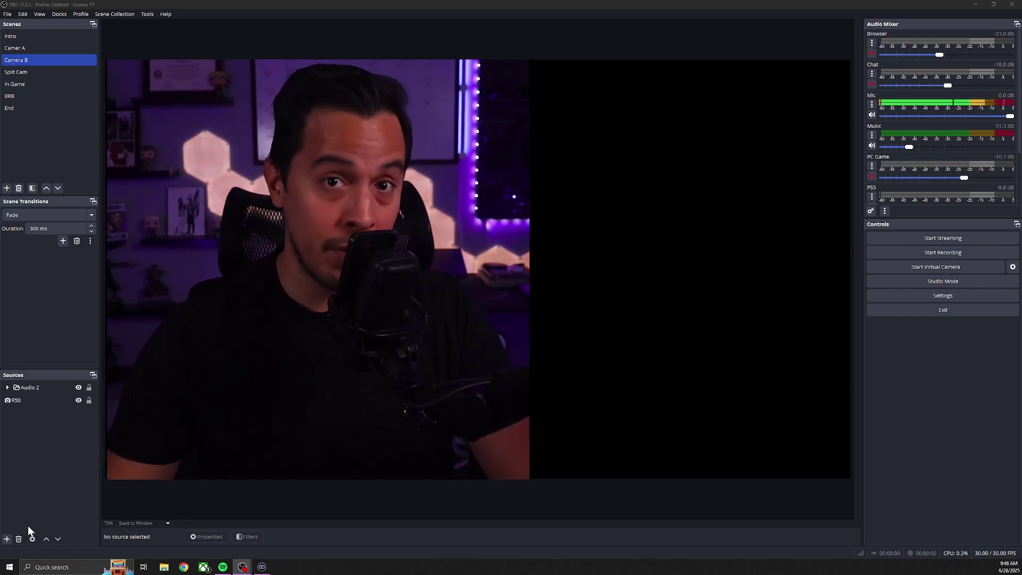
# Add an Audio Input Capture source under its default name to the current scene.
pyautogui.click(7, 539)
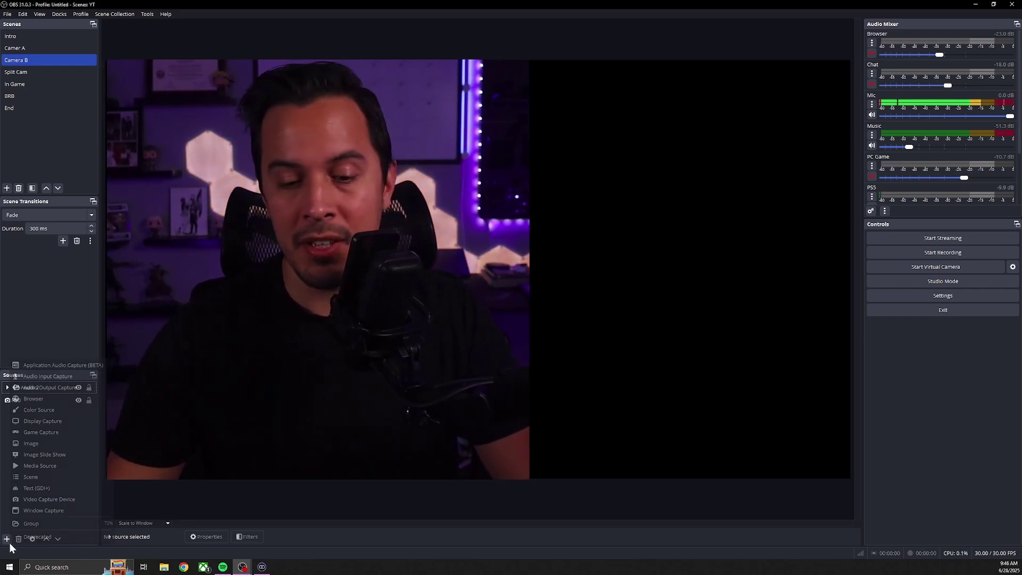
pyautogui.click(53, 377)
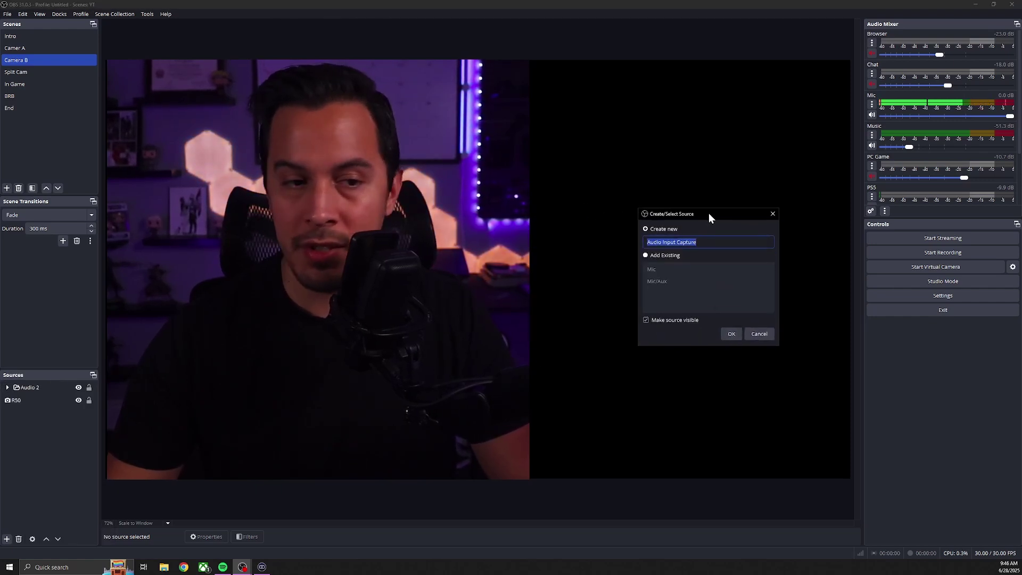
pyautogui.click(725, 336)
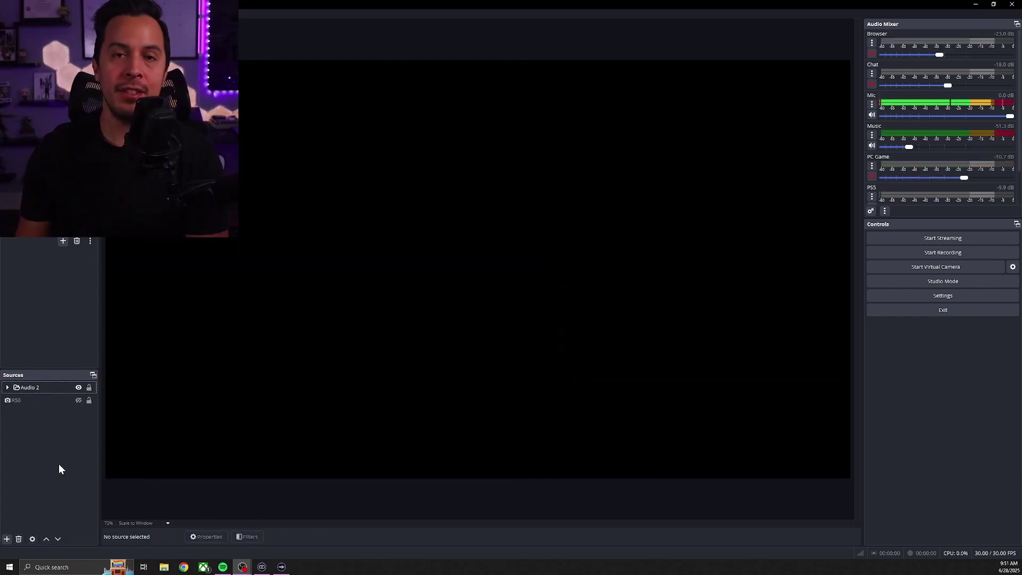
pyautogui.click(36, 400)
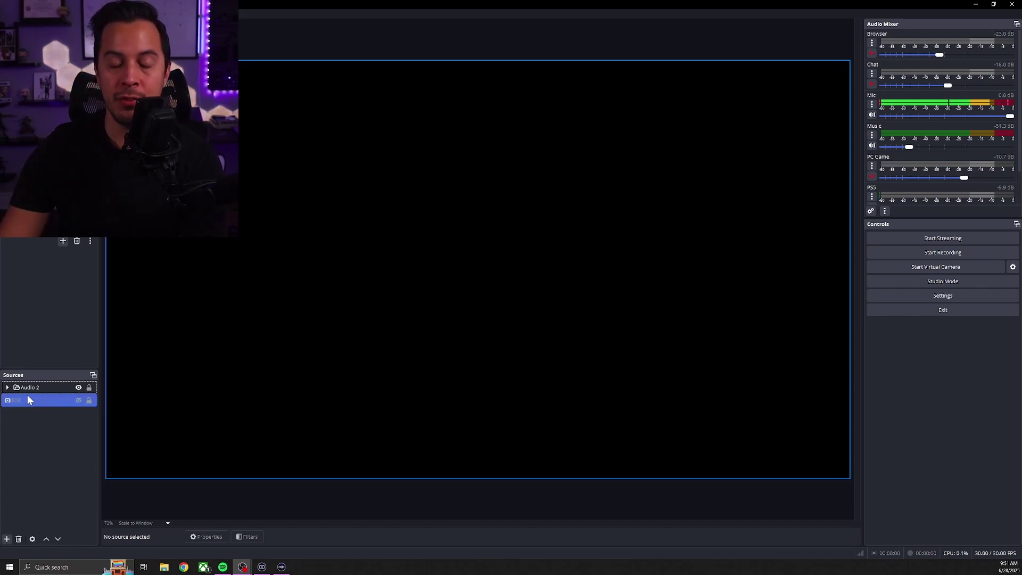
pyautogui.click(11, 390)
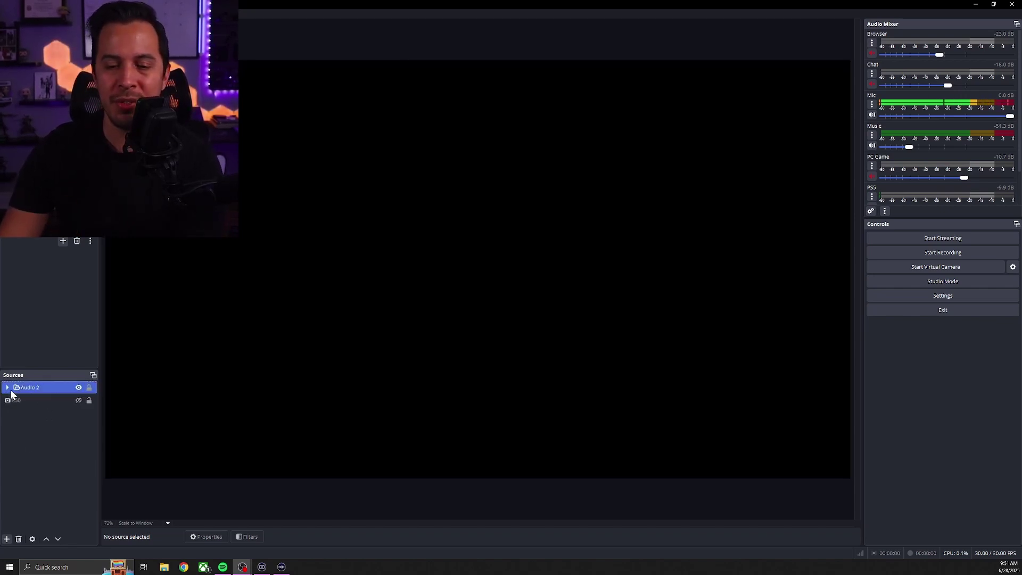
pyautogui.click(8, 388)
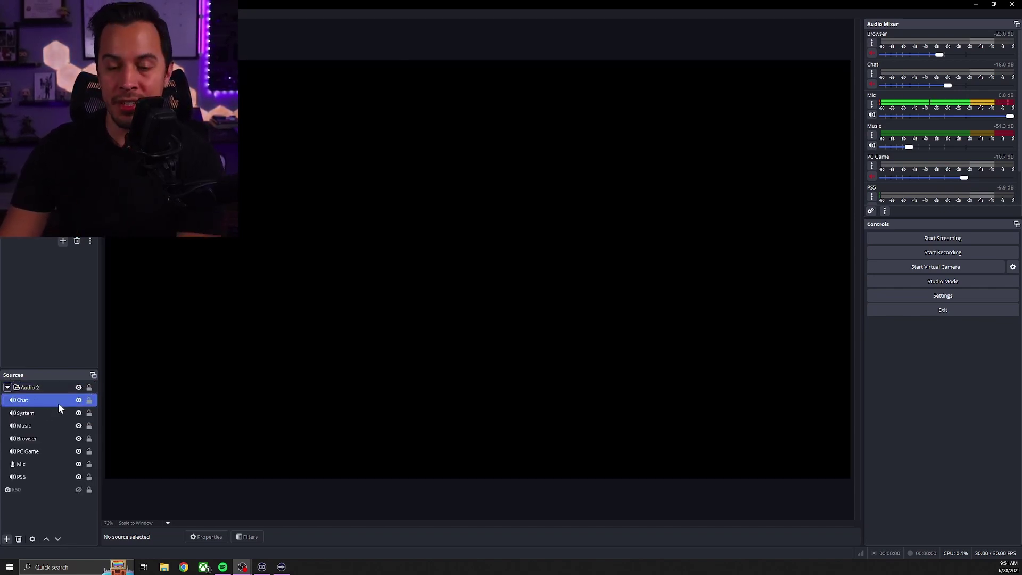
pyautogui.click(30, 409)
pyautogui.click(31, 423)
pyautogui.click(28, 435)
pyautogui.click(24, 451)
pyautogui.click(24, 464)
pyautogui.click(22, 477)
pyautogui.click(20, 487)
pyautogui.click(26, 477)
pyautogui.click(34, 465)
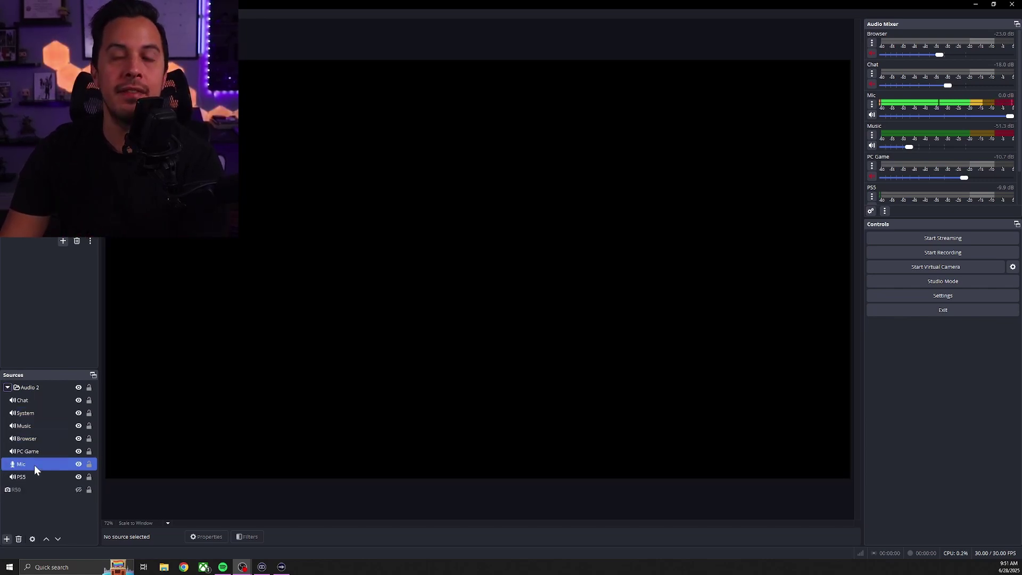
pyautogui.click(13, 391)
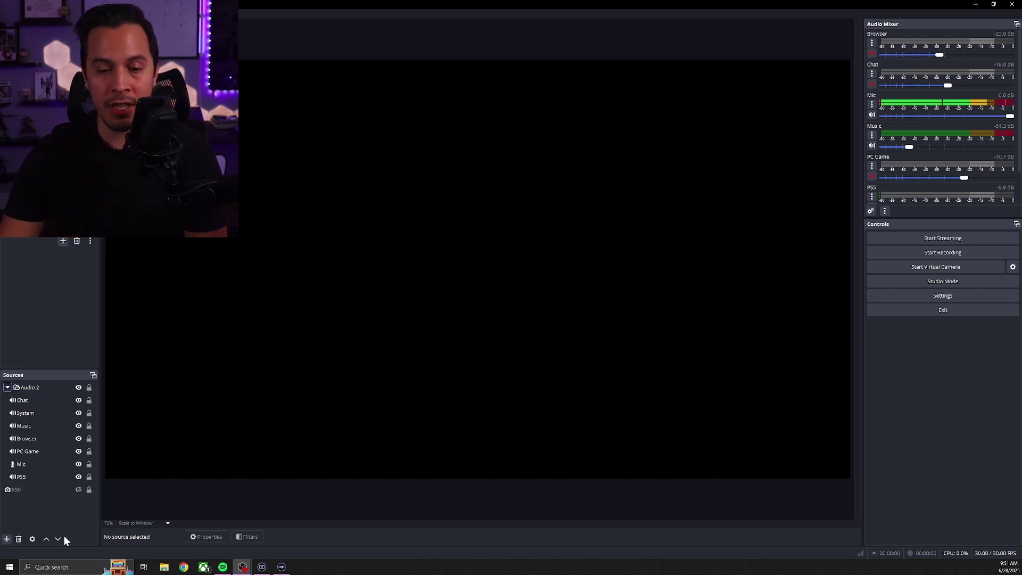
# Collapse the Audio 2 group and add an Audio Output Capture source on the Default device.
pyautogui.click(8, 387)
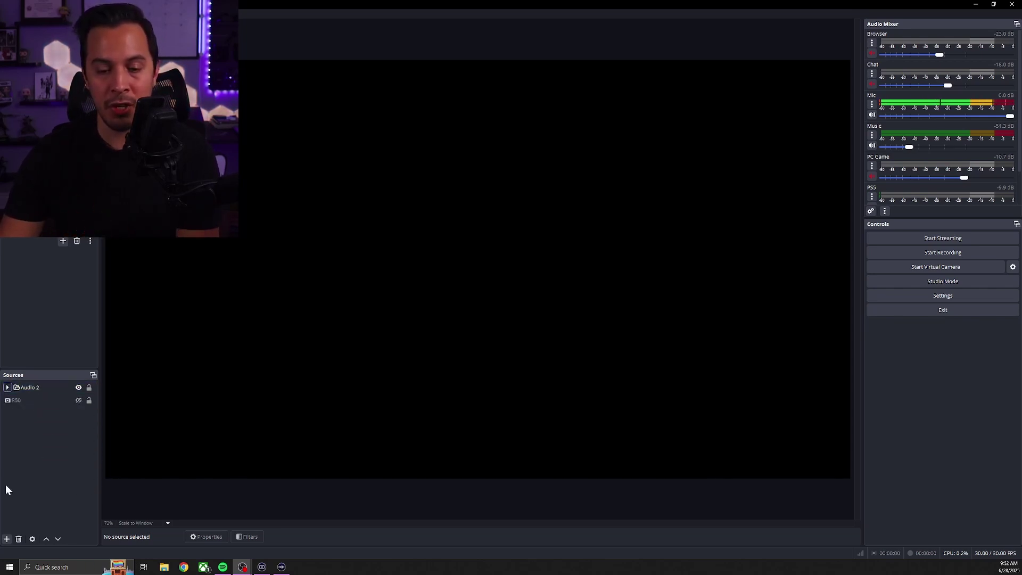
pyautogui.click(7, 540)
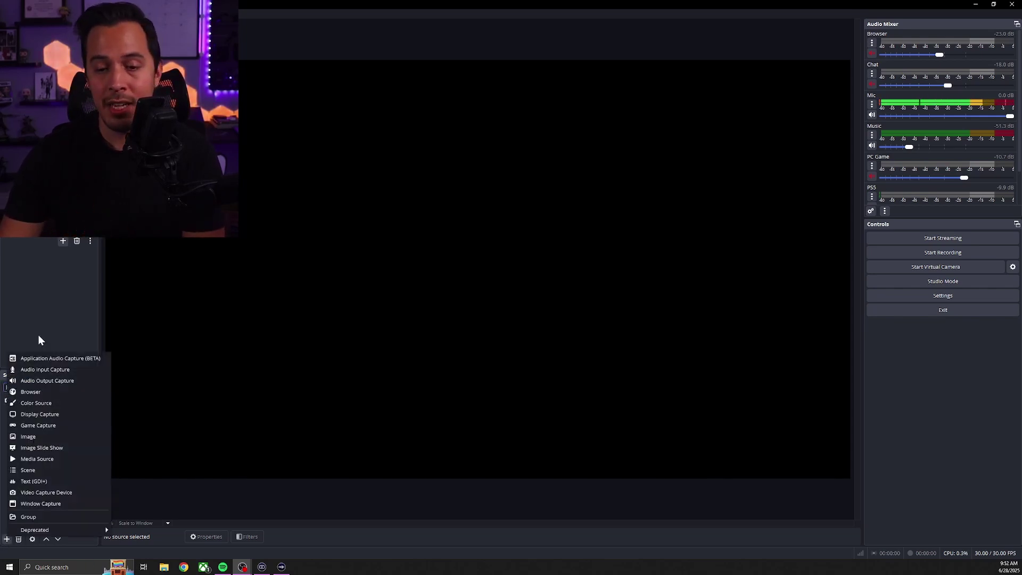
pyautogui.click(59, 381)
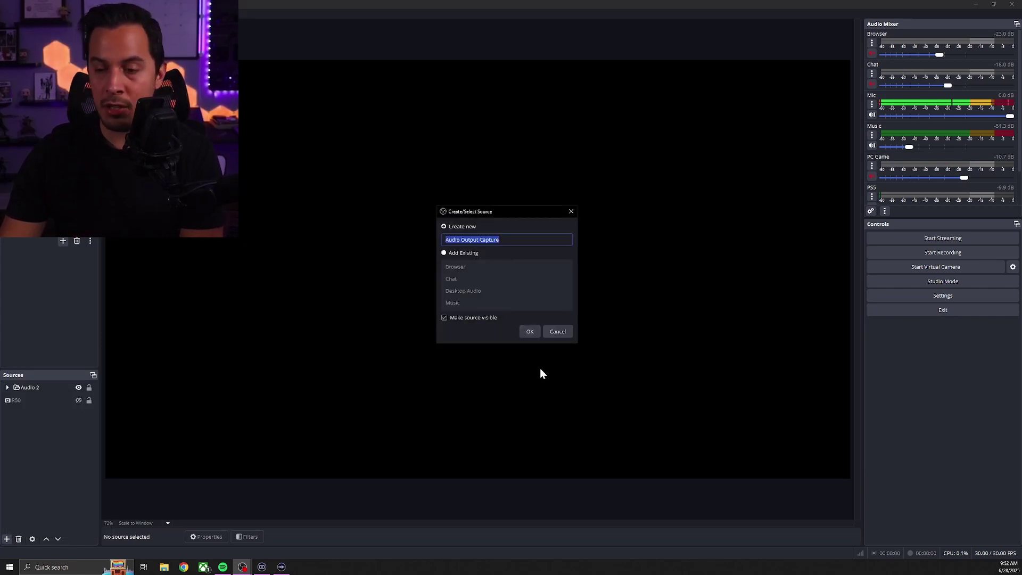
pyautogui.click(534, 333)
pyautogui.click(504, 182)
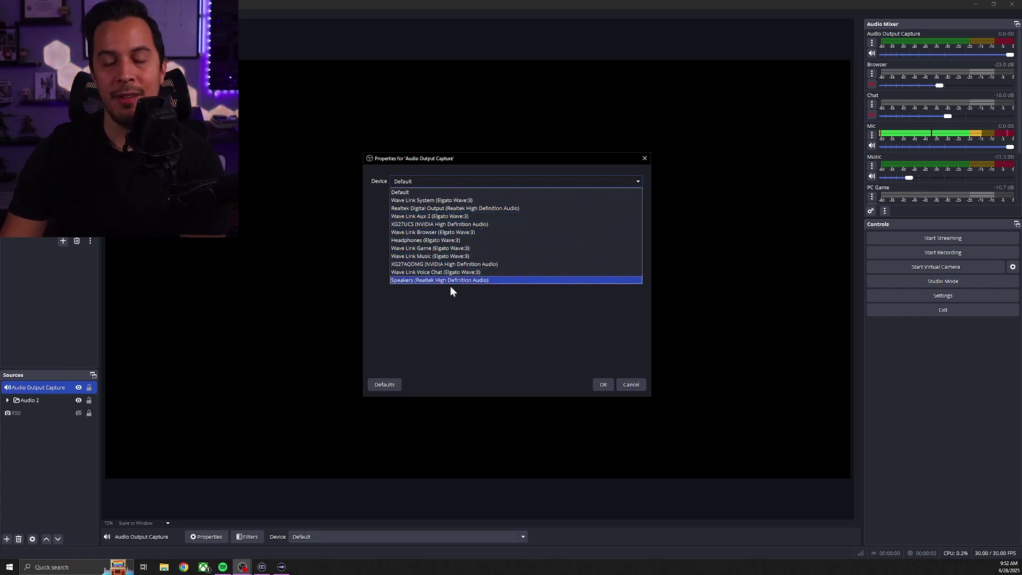
pyautogui.click(603, 384)
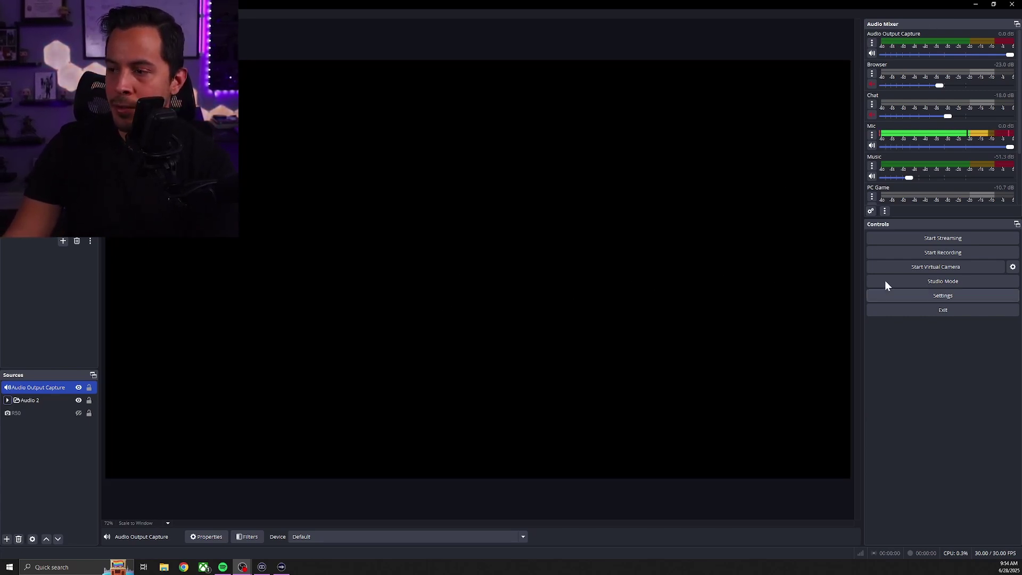
# Open Advanced Audio Properties from the Audio Mixer and enlarge it to show every source.
pyautogui.click(871, 211)
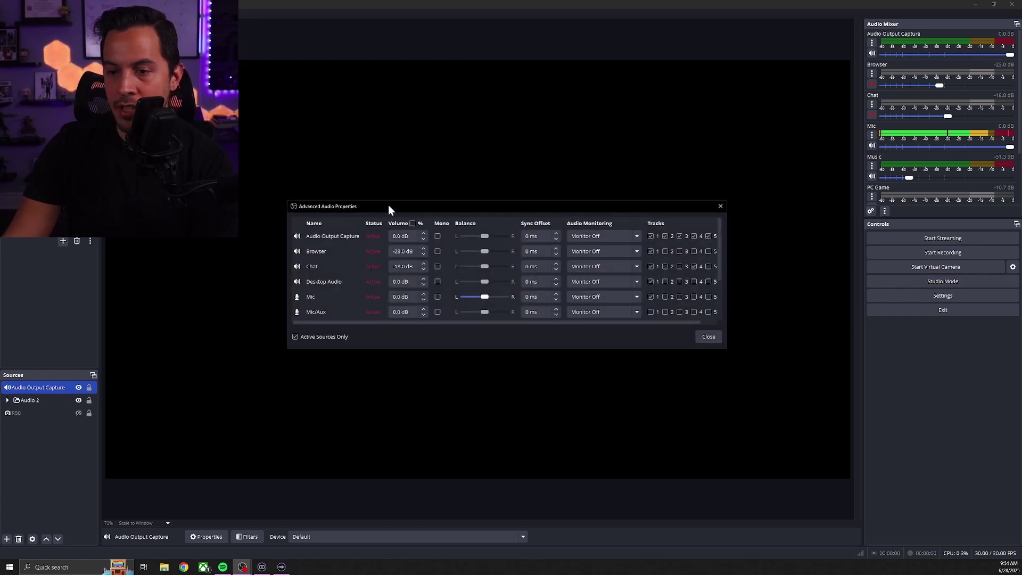
pyautogui.moveTo(388, 207); pyautogui.dragTo(209, 244)
pyautogui.moveTo(547, 389); pyautogui.dragTo(821, 465)
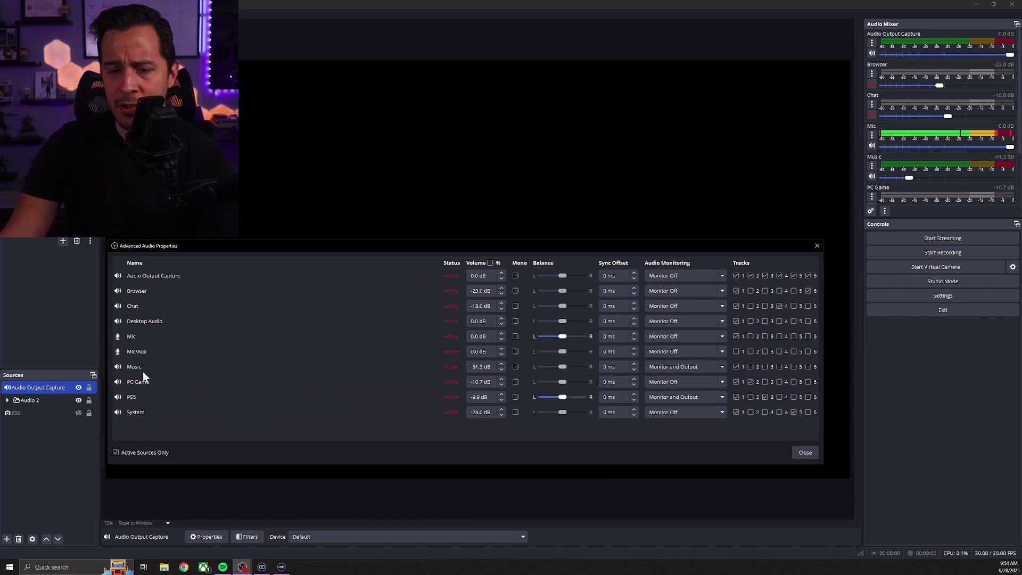
# Remove Music, Audio Output Capture and PS5 from tracks 1-3; put PC Game on 4, Chat on 6.
pyautogui.click(737, 367)
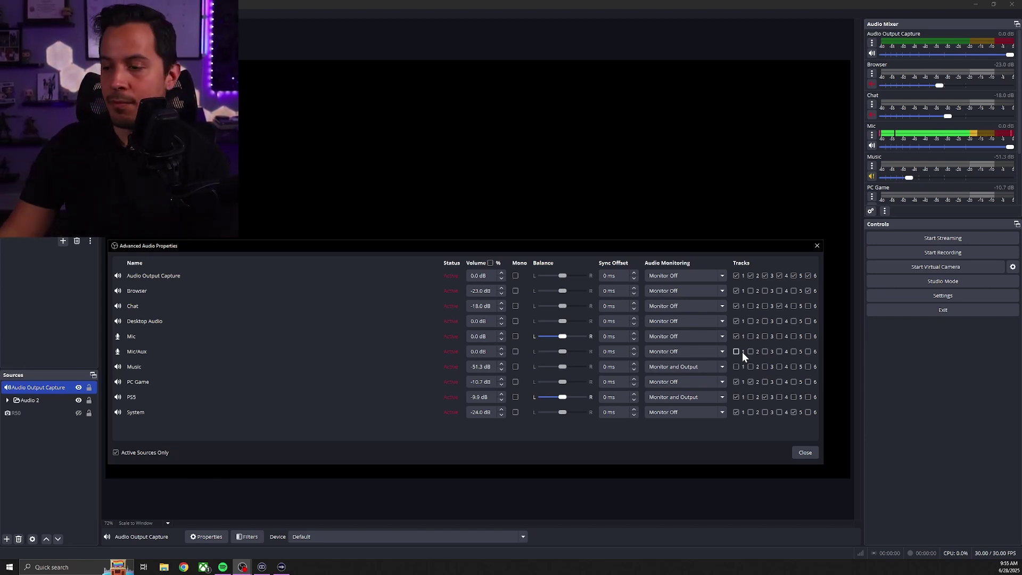
pyautogui.click(751, 277)
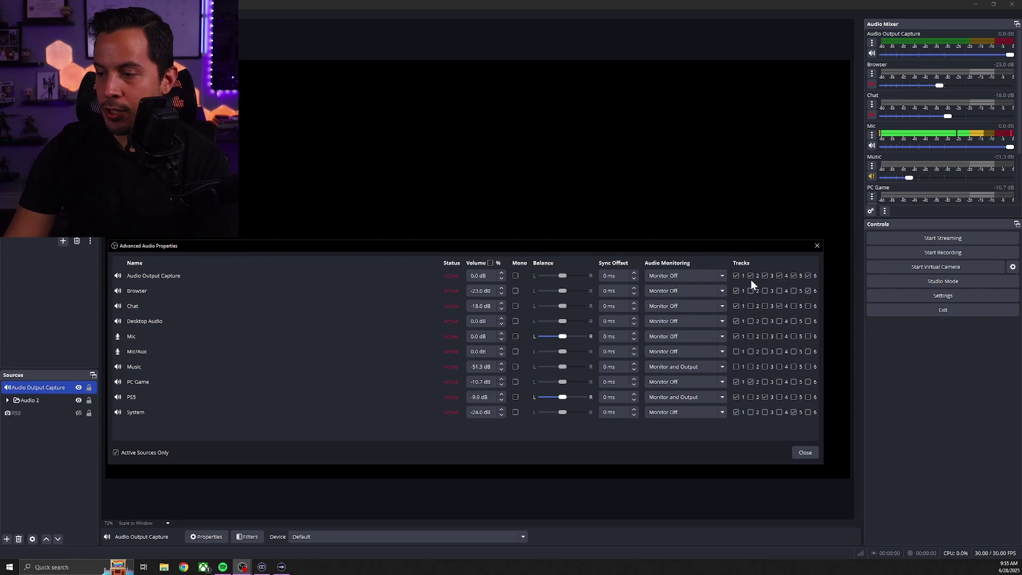
pyautogui.click(766, 398)
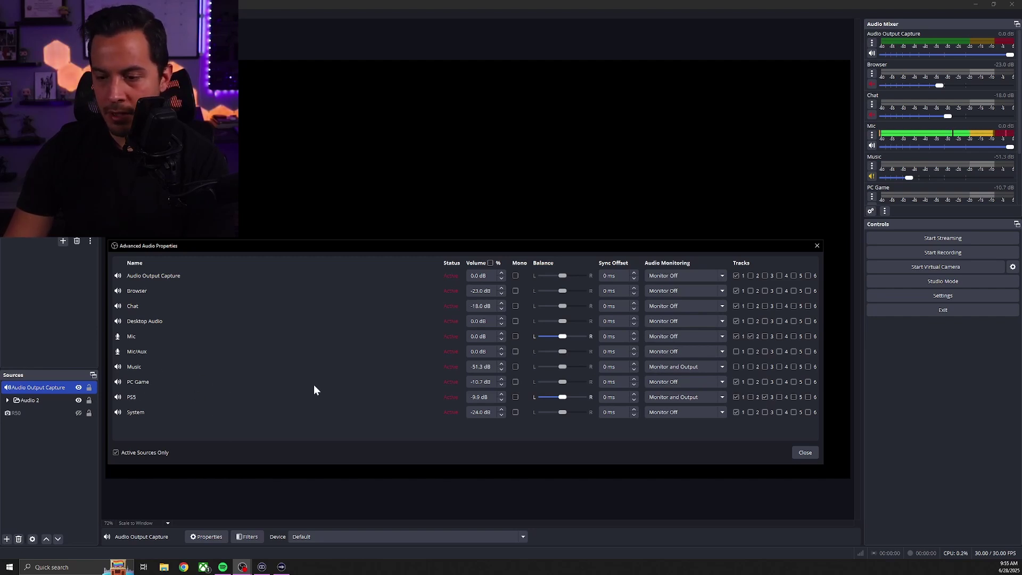
pyautogui.click(780, 382)
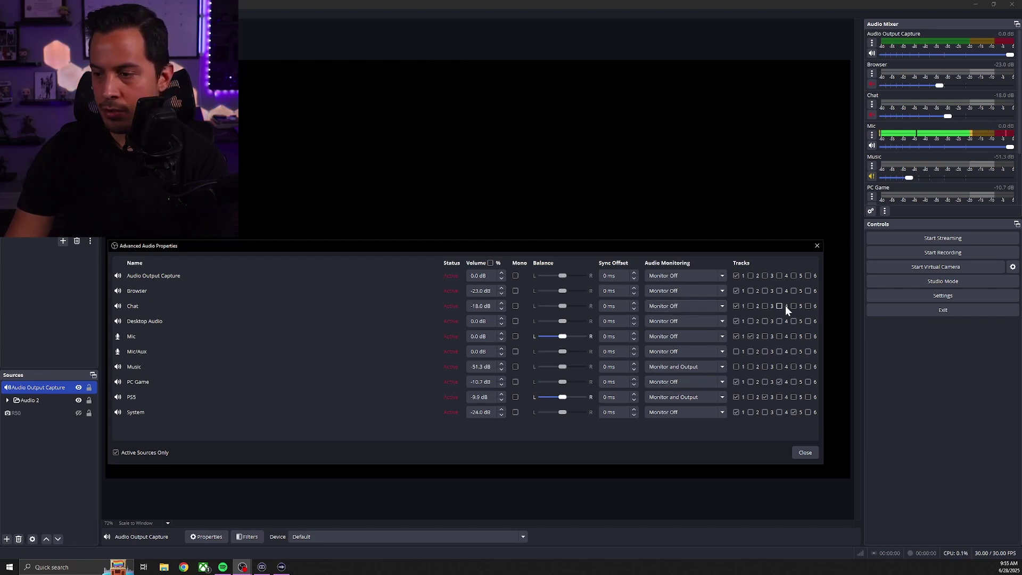
pyautogui.click(808, 306)
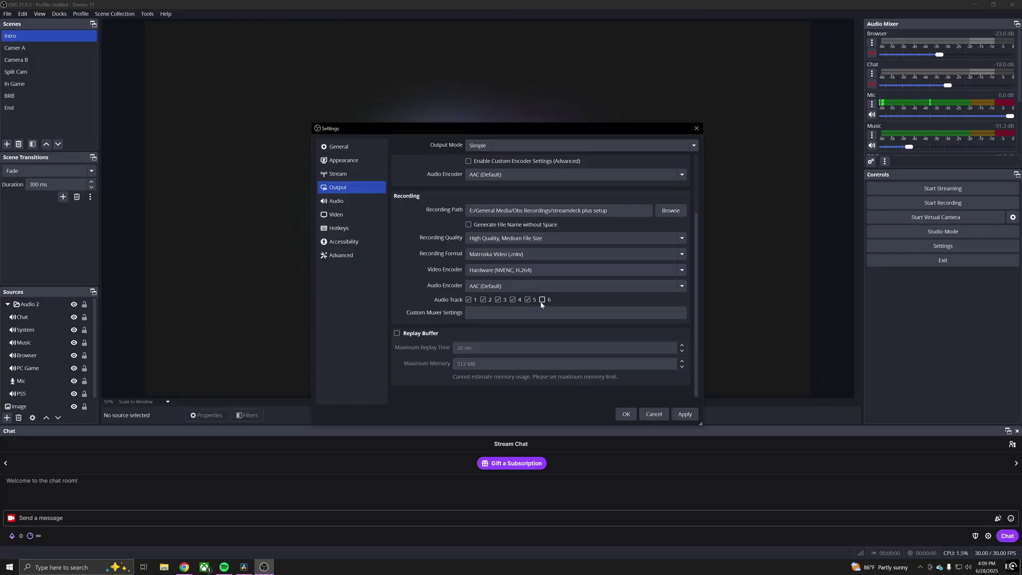
# Confirm the Settings dialog with OK to keep the recording audio track setup.
pyautogui.click(625, 416)
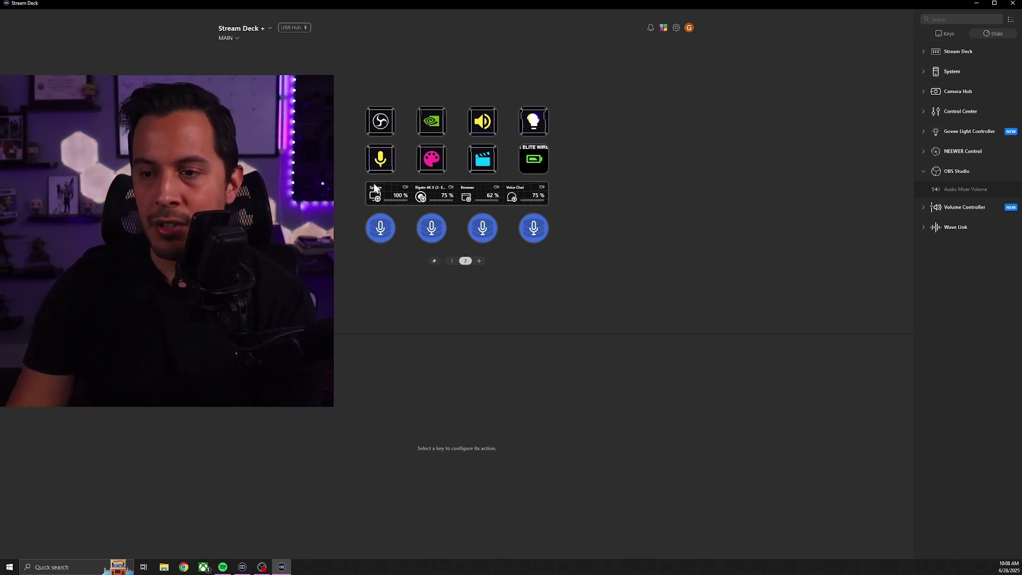
pyautogui.doubleClick(386, 126)
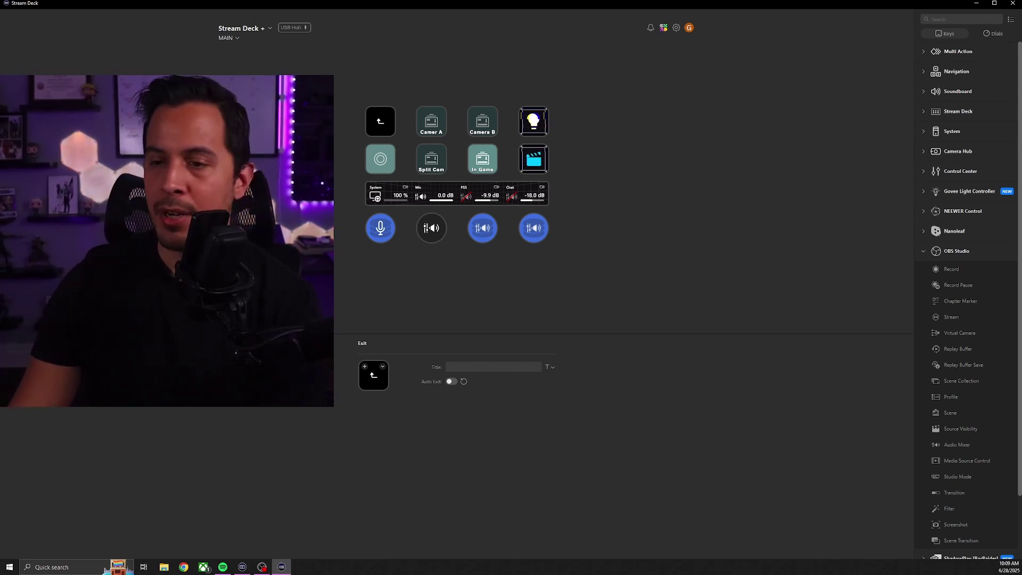
pyautogui.doubleClick(380, 229)
pyautogui.click(266, 52)
pyautogui.click(266, 68)
pyautogui.click(267, 86)
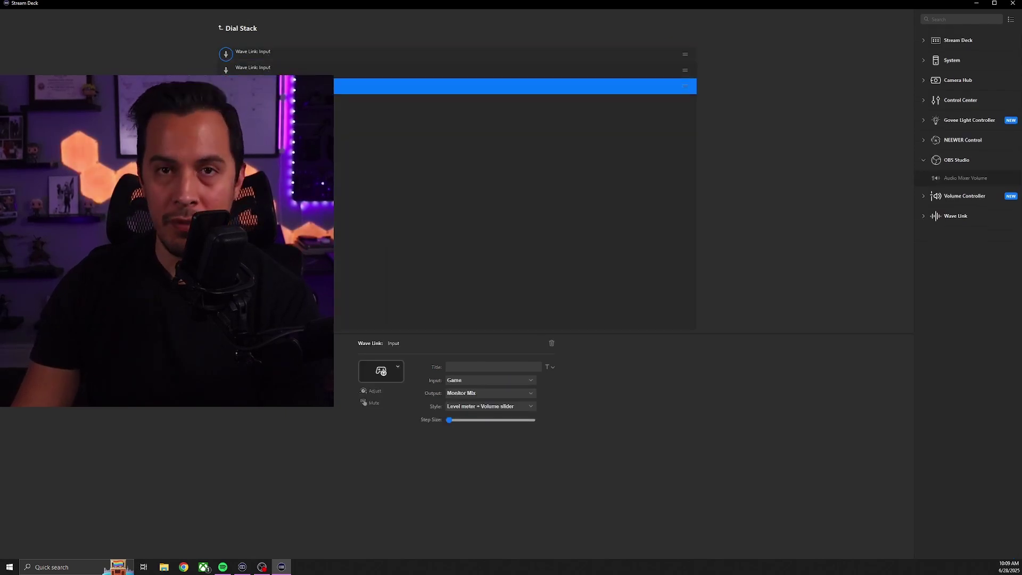
pyautogui.click(263, 68)
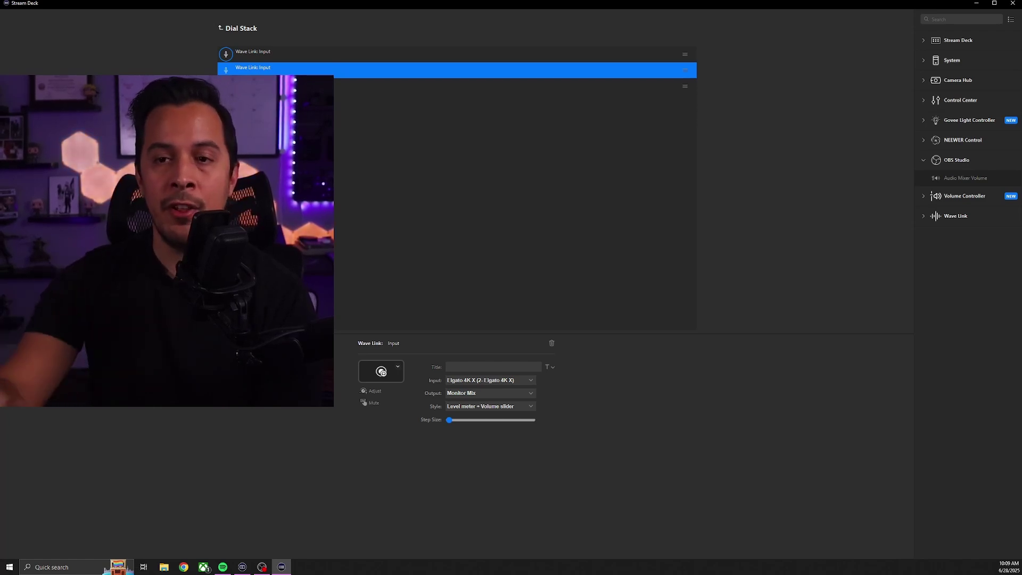
pyautogui.click(302, 60)
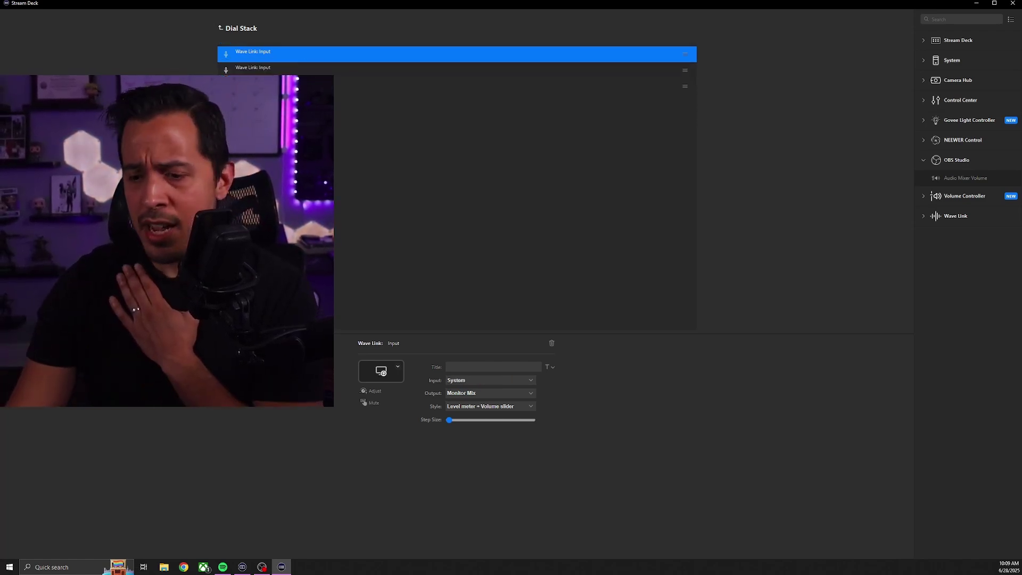
pyautogui.click(301, 68)
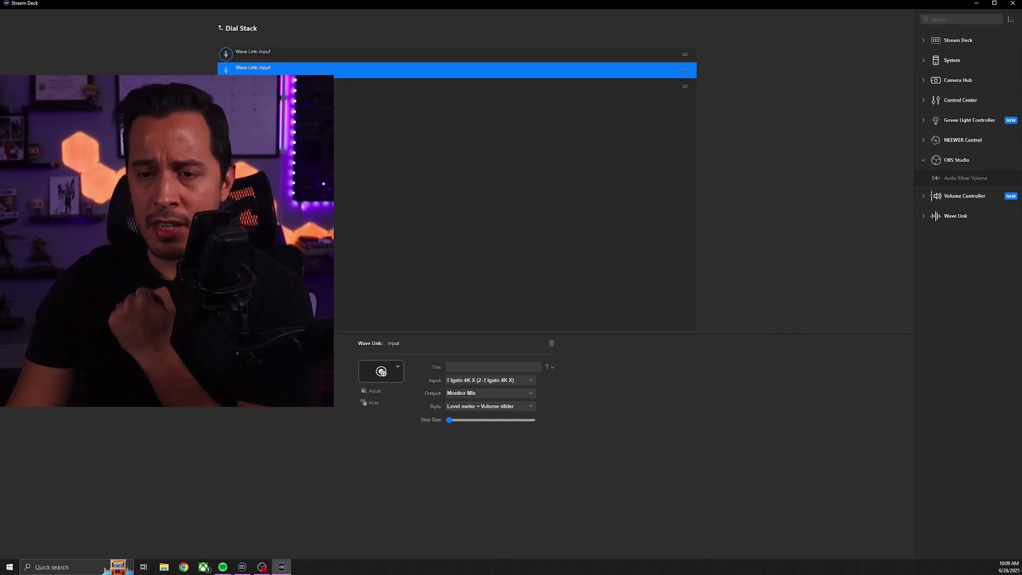
pyautogui.click(302, 86)
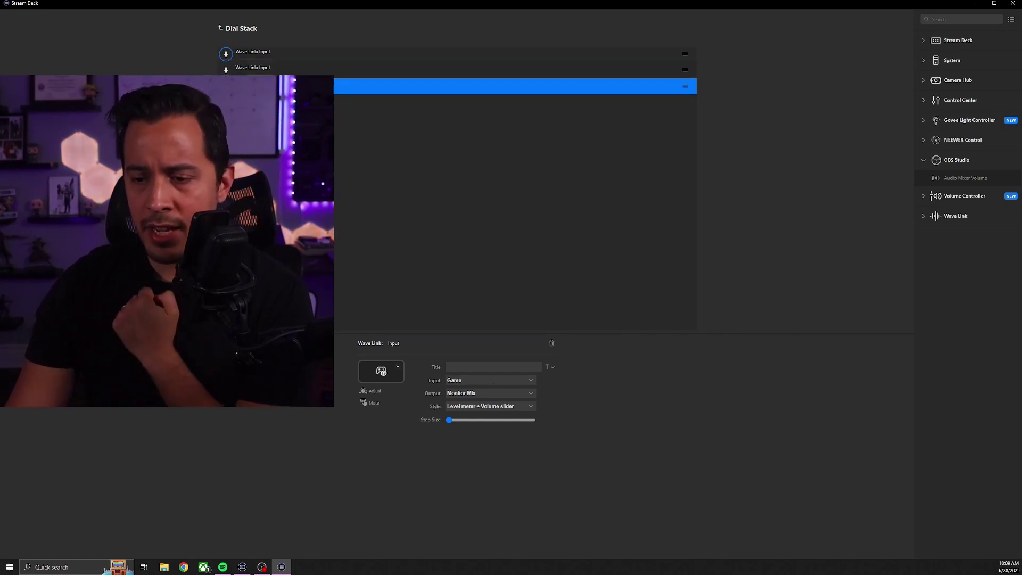
pyautogui.click(222, 28)
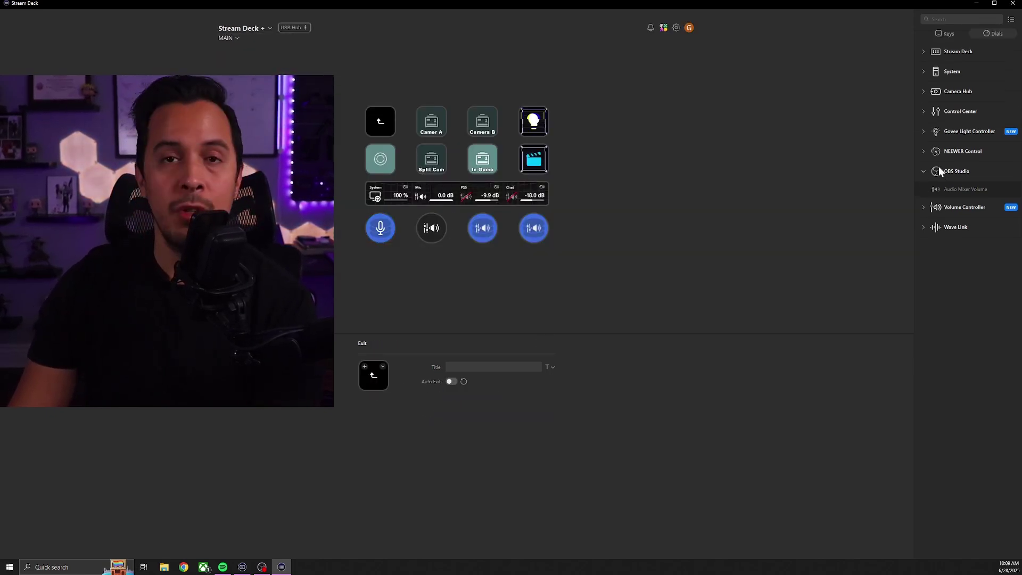
# Assign OBS Studio Audio Mixer Volume to the second dial, controlling the Mic source.
pyautogui.moveTo(953, 189); pyautogui.dragTo(427, 230)
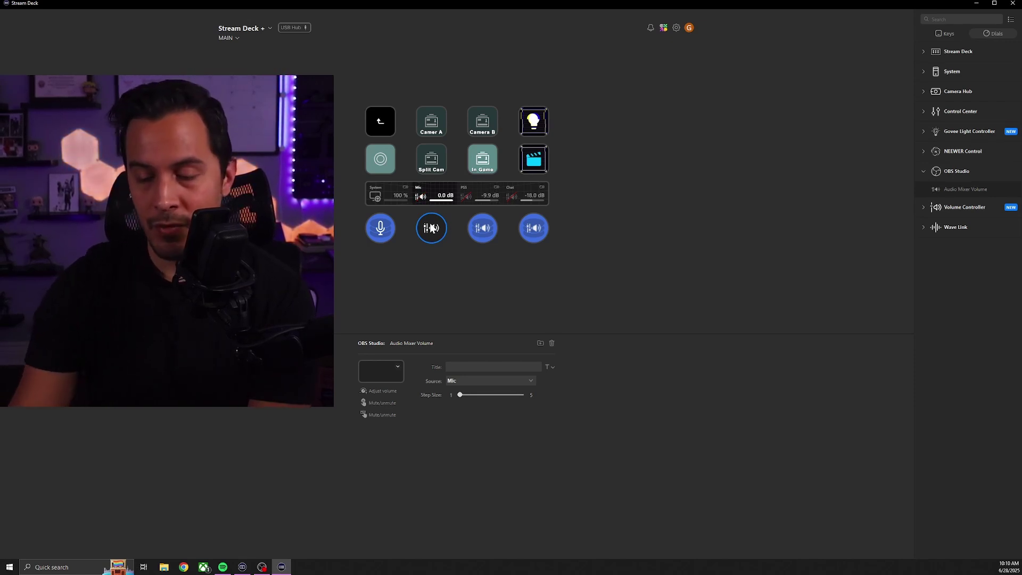
pyautogui.click(484, 295)
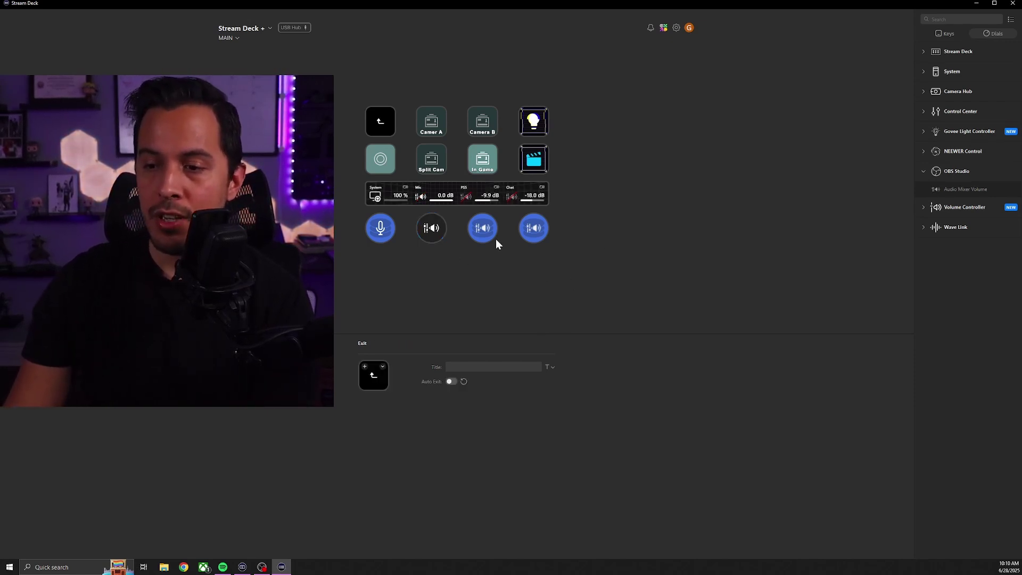
pyautogui.click(923, 51)
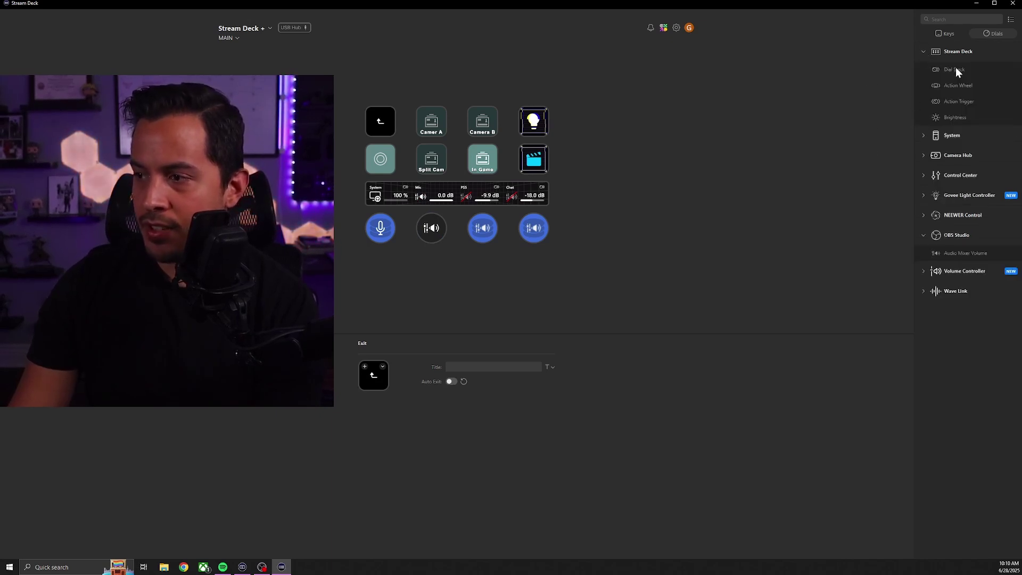
pyautogui.doubleClick(478, 228)
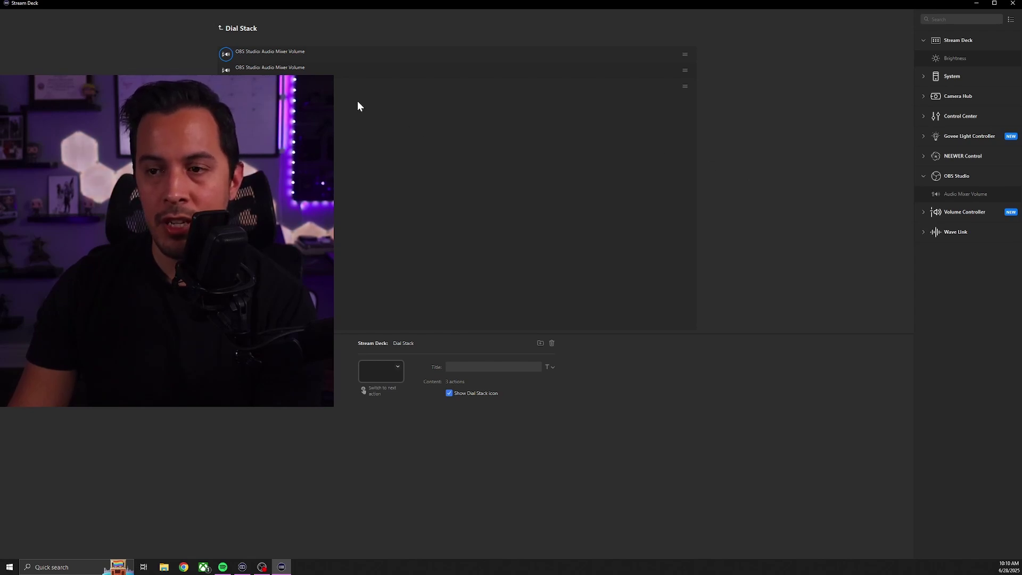
pyautogui.click(327, 52)
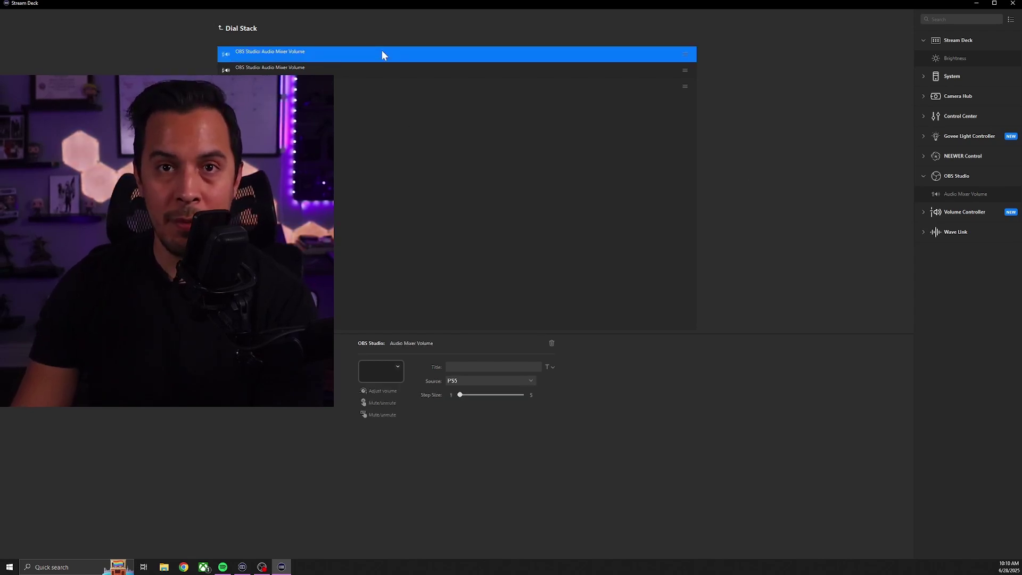
pyautogui.click(360, 70)
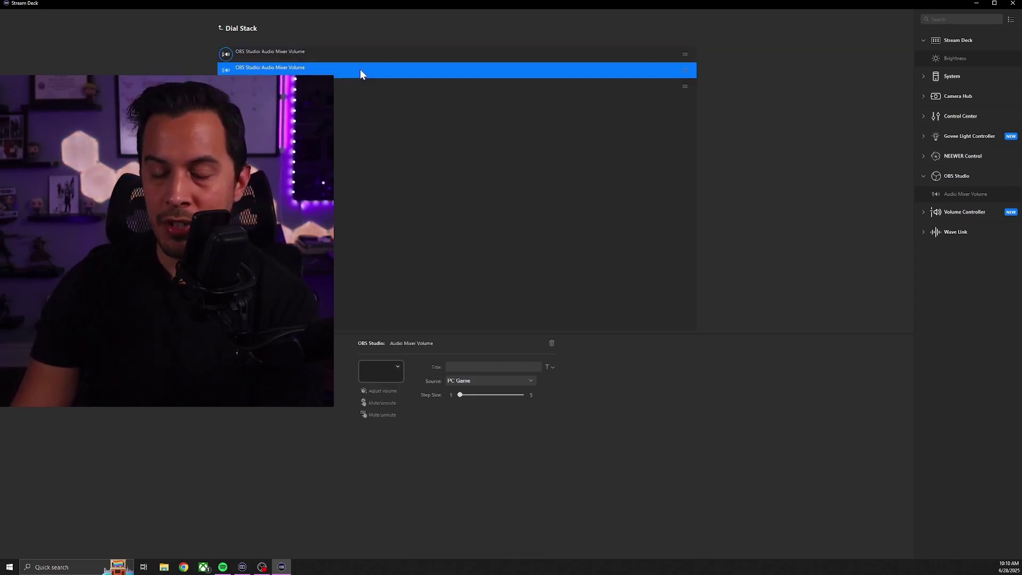
pyautogui.click(335, 85)
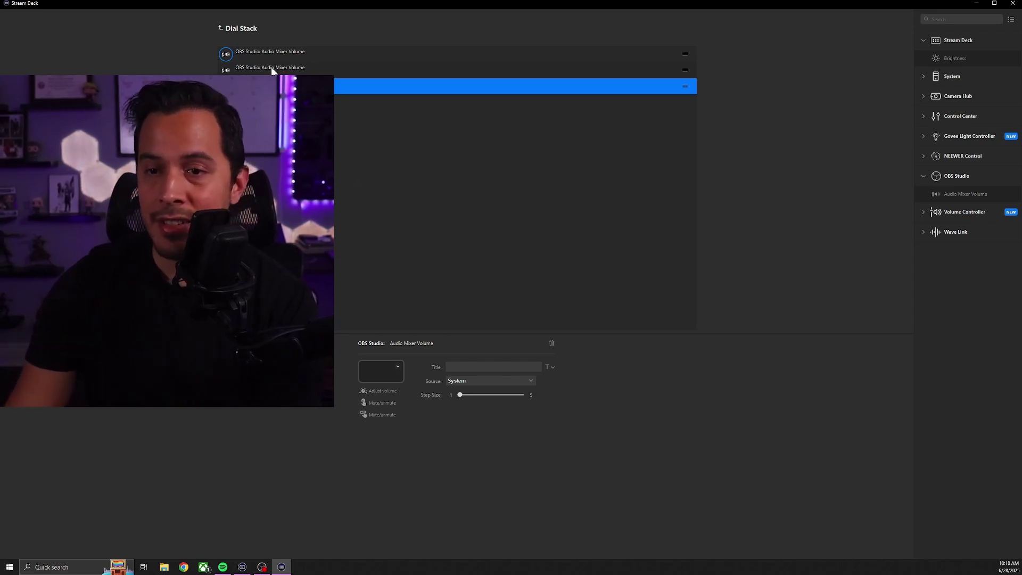
pyautogui.click(220, 30)
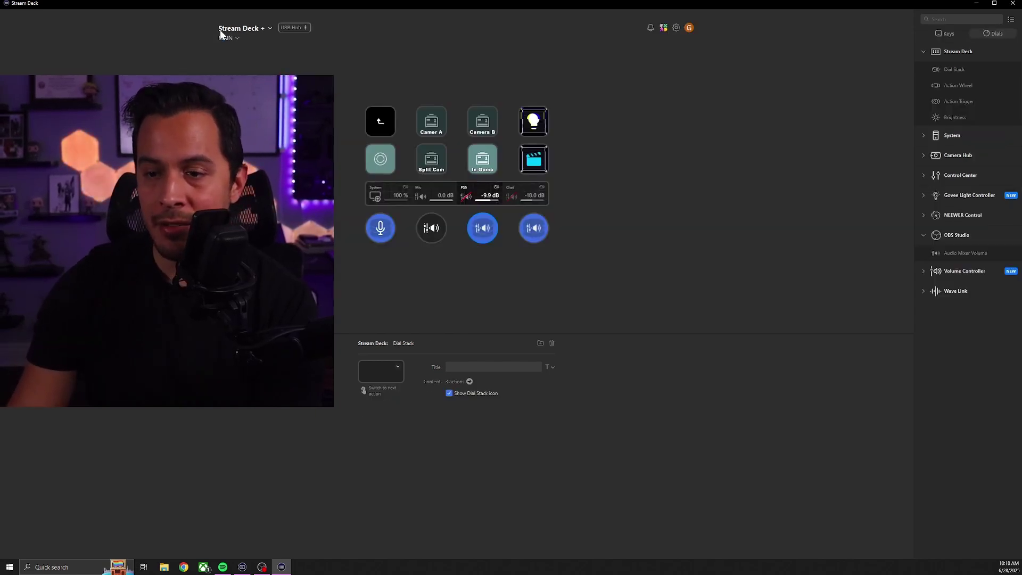
pyautogui.doubleClick(535, 230)
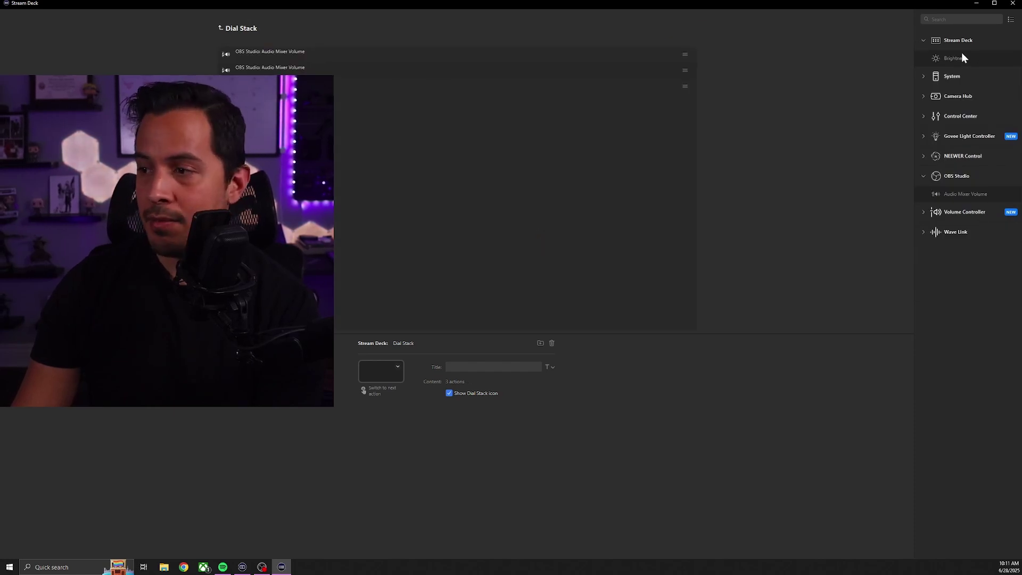
pyautogui.click(222, 29)
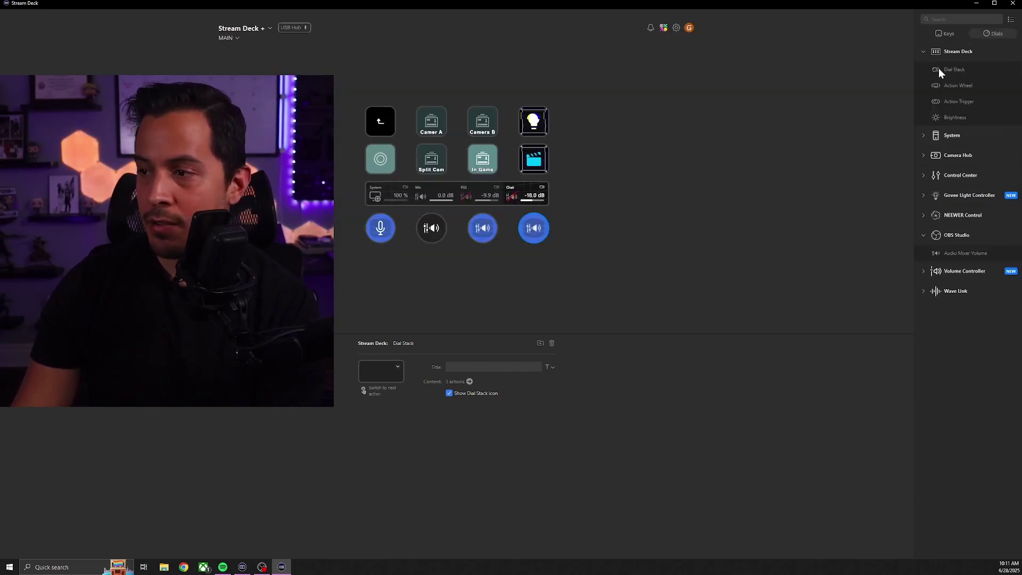
pyautogui.doubleClick(524, 227)
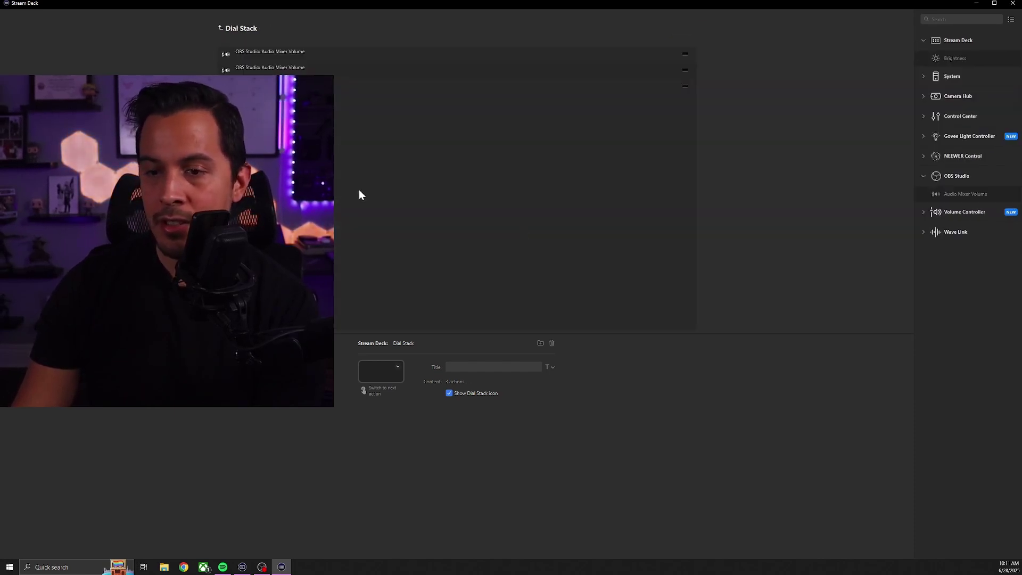
pyautogui.click(306, 51)
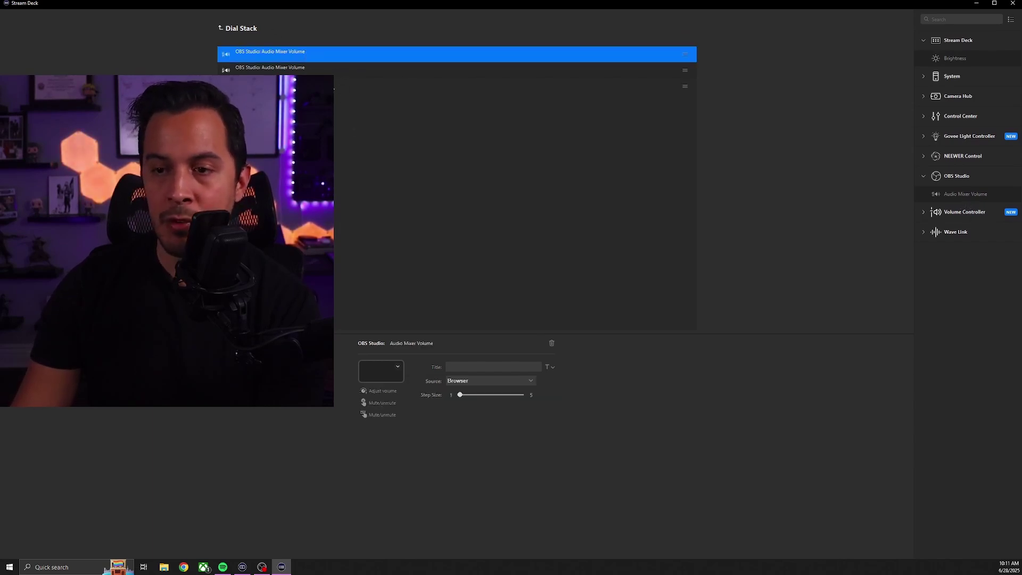
pyautogui.click(340, 68)
pyautogui.click(373, 86)
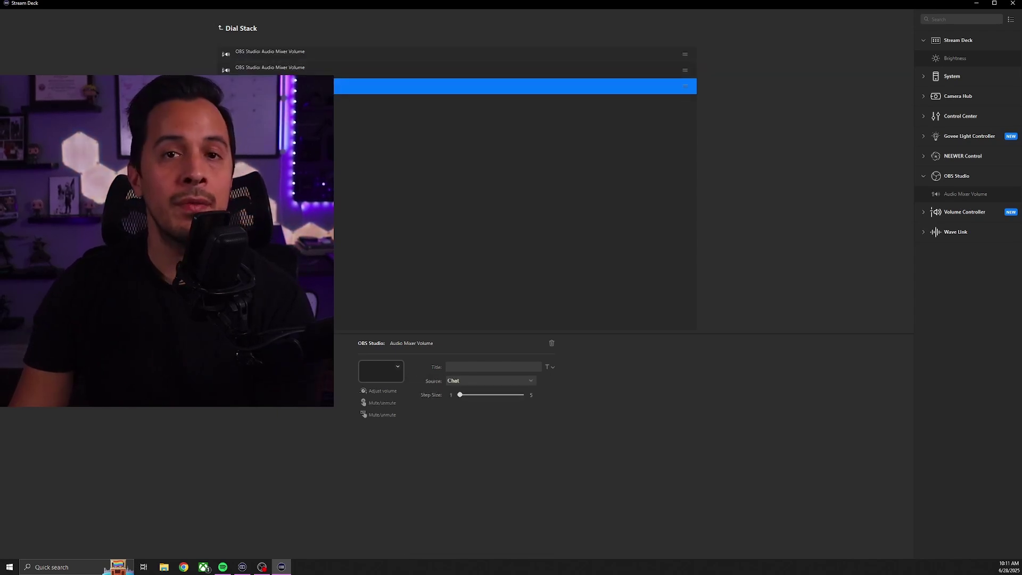
pyautogui.click(221, 28)
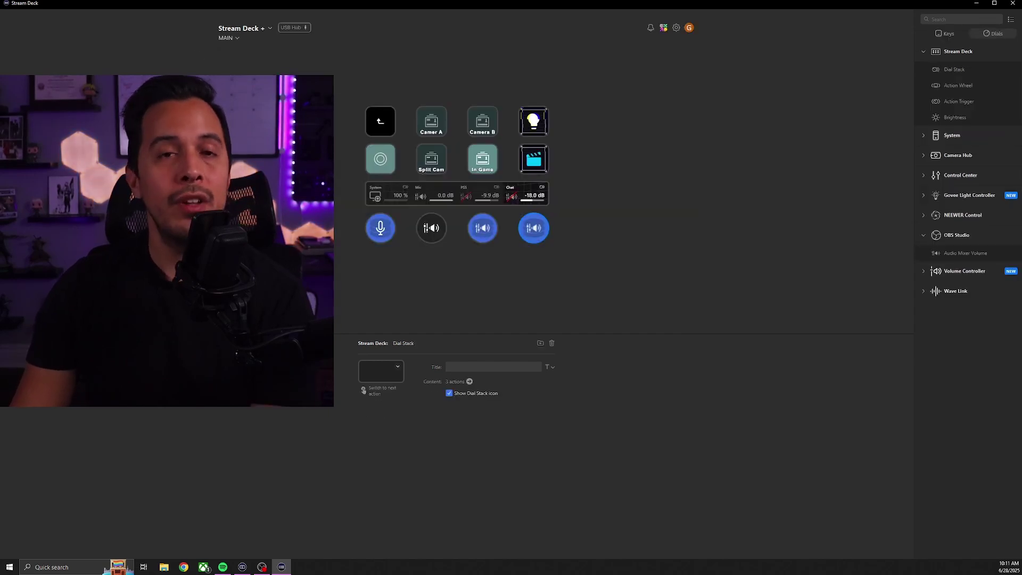